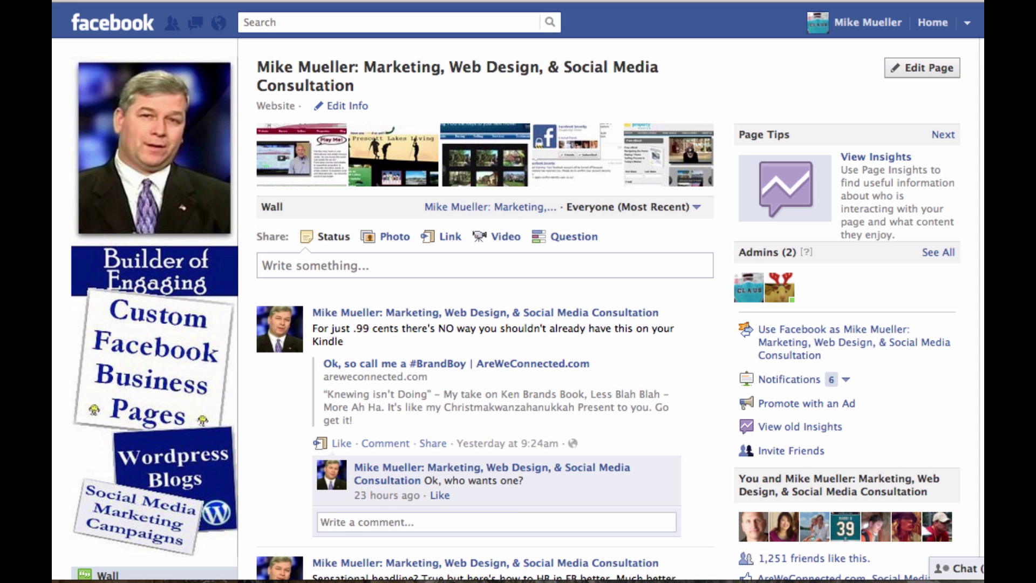
Step: Scroll down the friend's timeline to the Sponsored ads column with the Create an Ad link
scroll(308, 296, "down", 8)
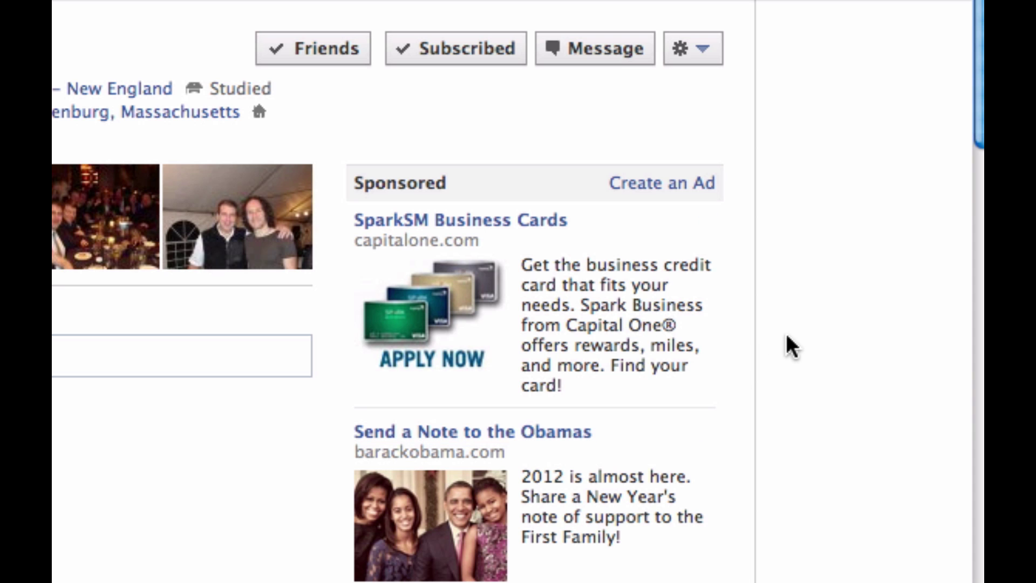
Step: Start a new ad and keep the marketing consultation business page as its destination
left_click(659, 189)
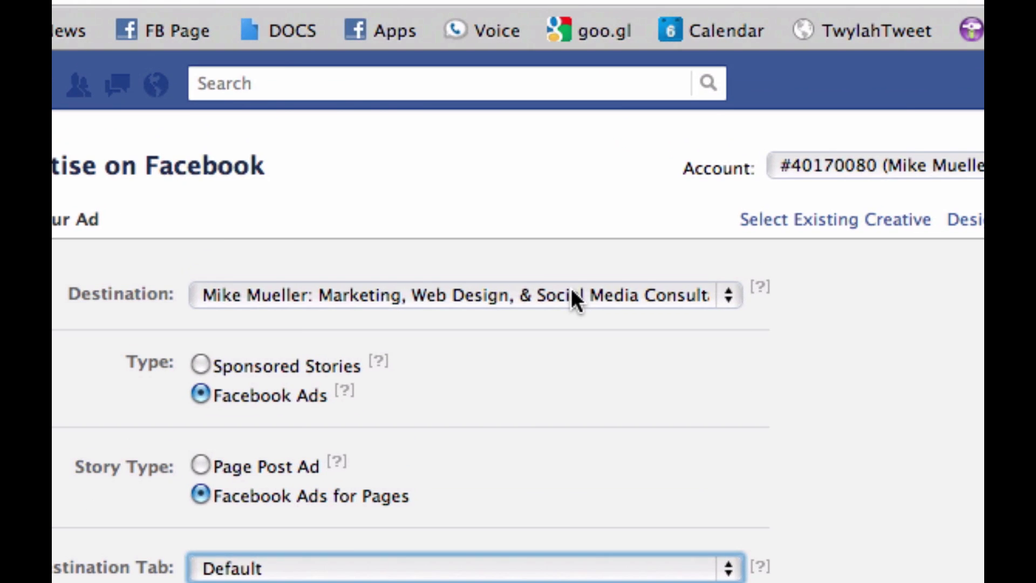
left_click(556, 114)
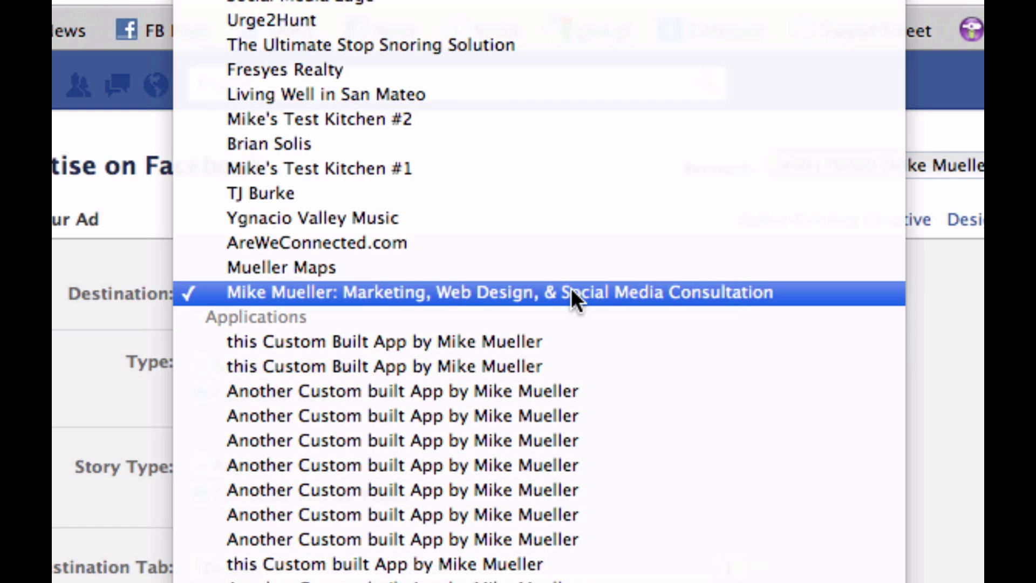
left_click(572, 292)
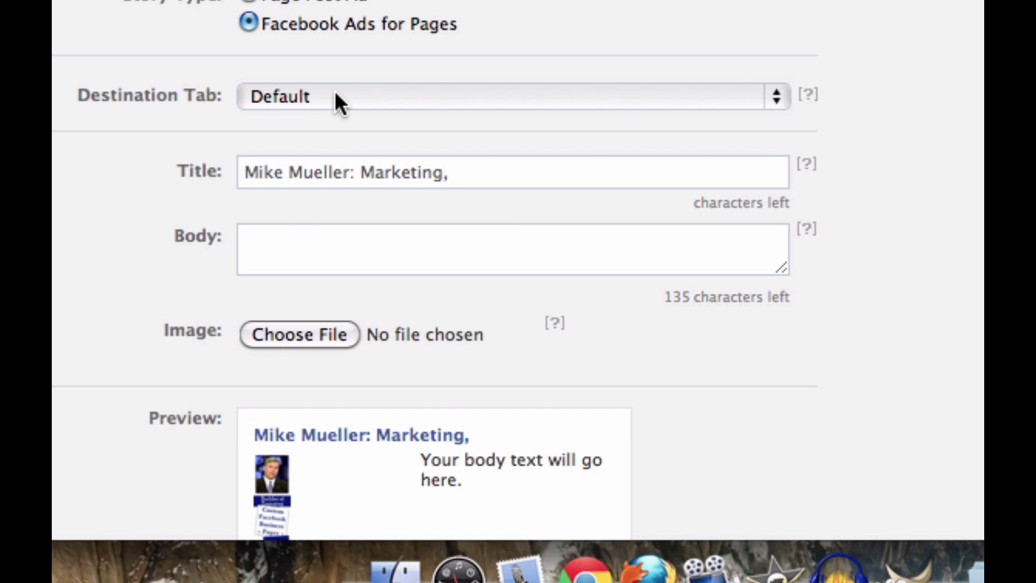
left_click(335, 92)
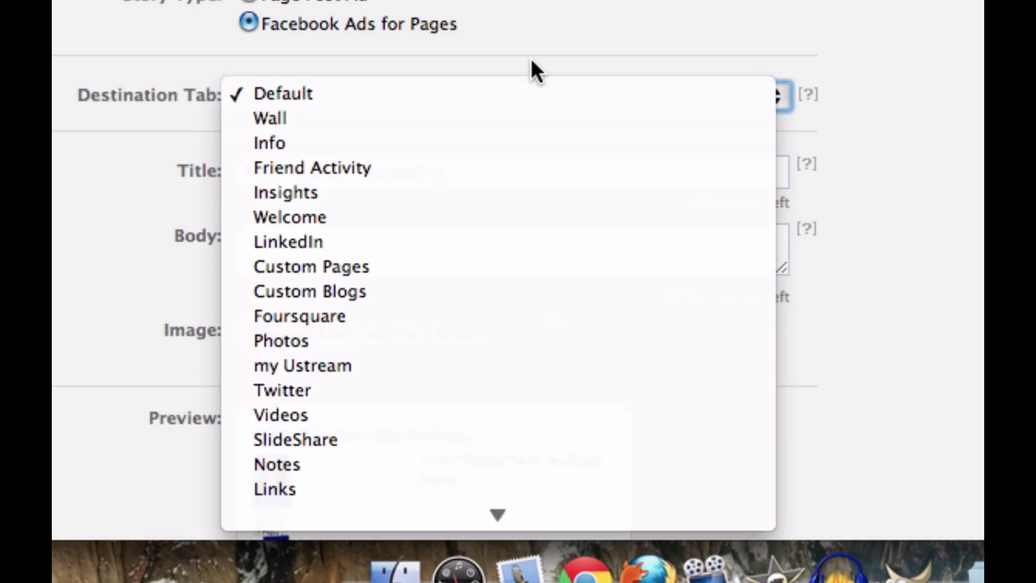
left_click(891, 54)
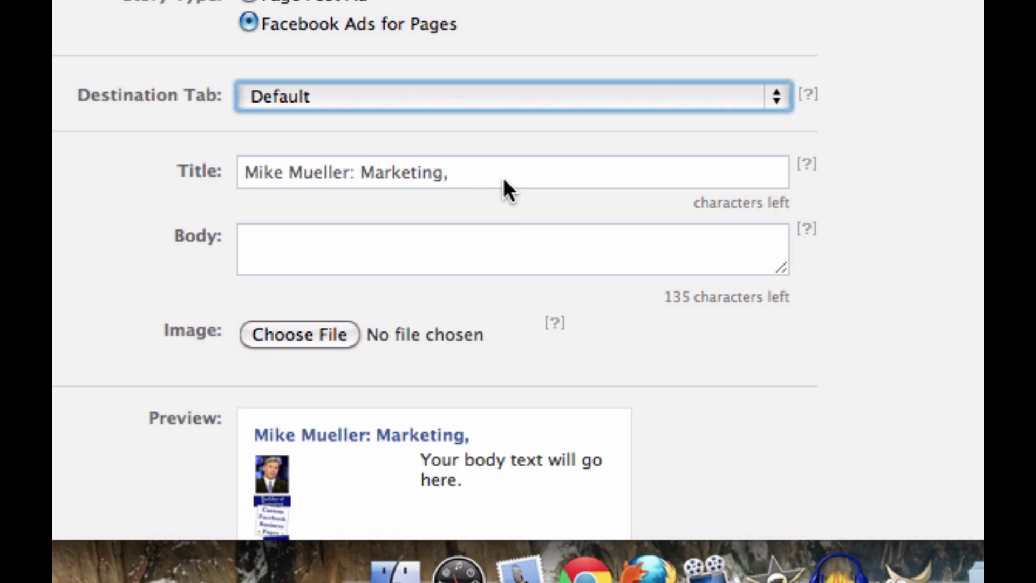
left_click(485, 170)
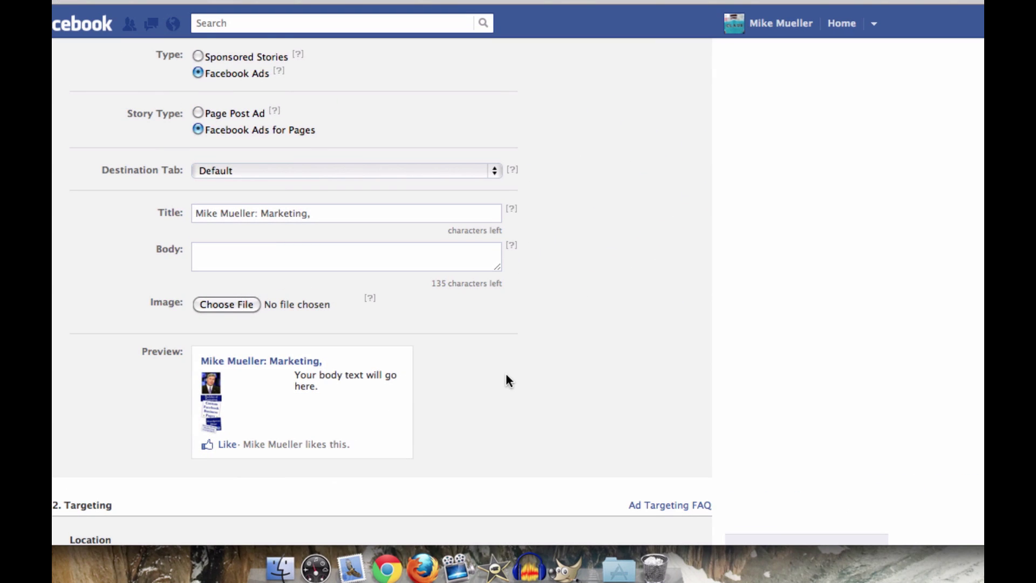
Step: Switch location targeting to By Zip Code and add United States zip 94598
scroll(497, 372, "down", 5)
scroll(511, 341, "down", 3)
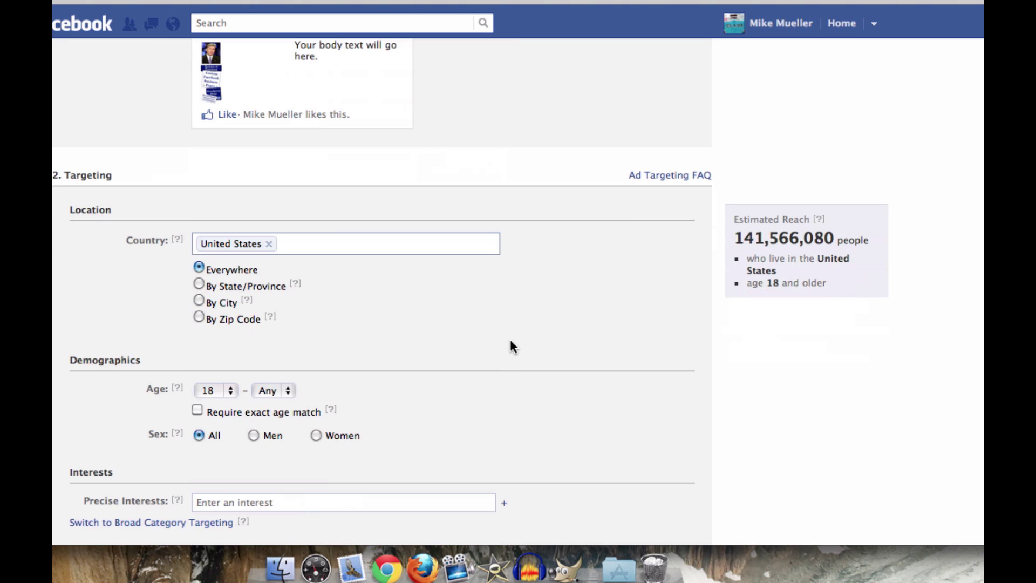
left_click(199, 317)
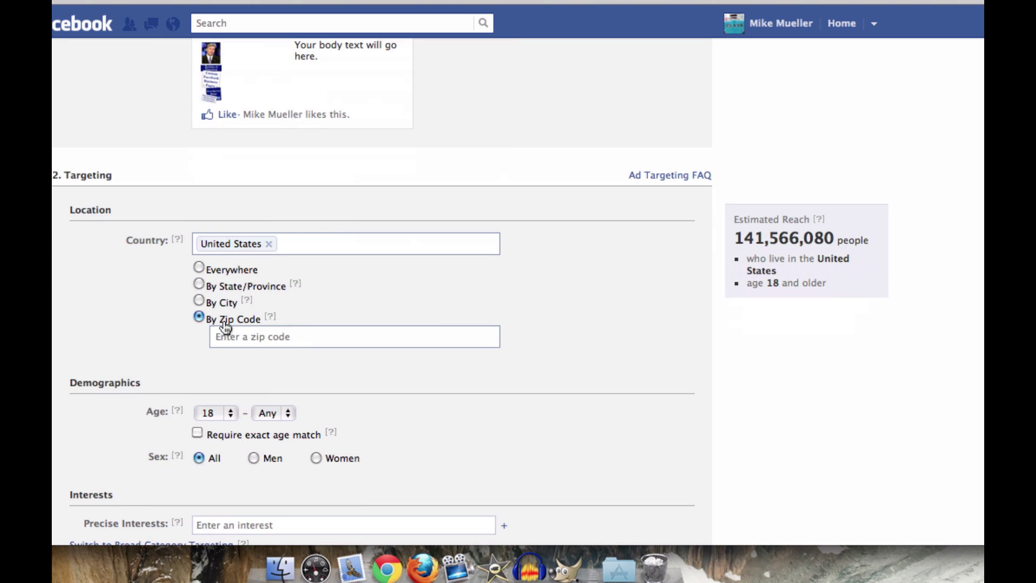
left_click(298, 342)
type("9")
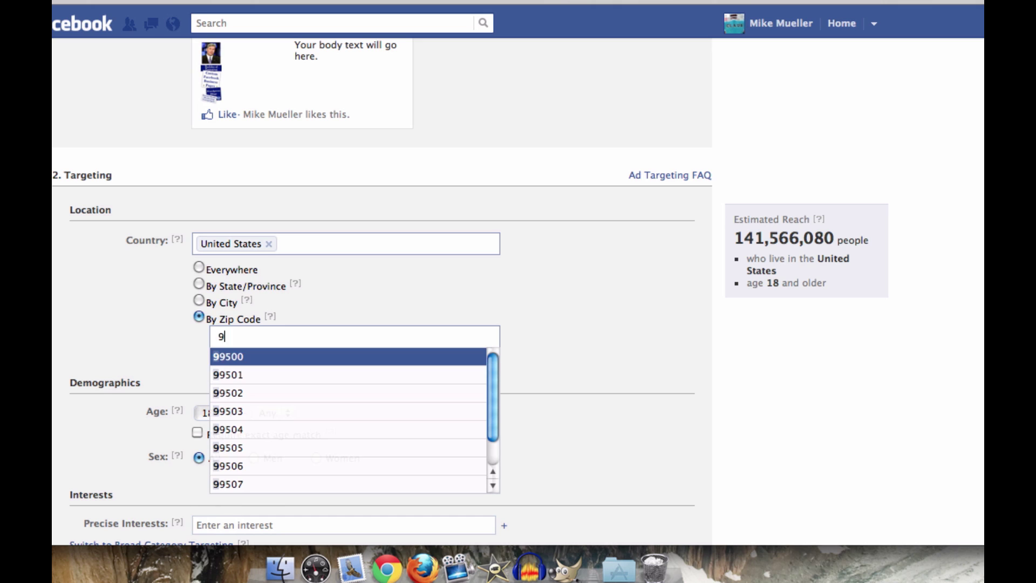
type("4598")
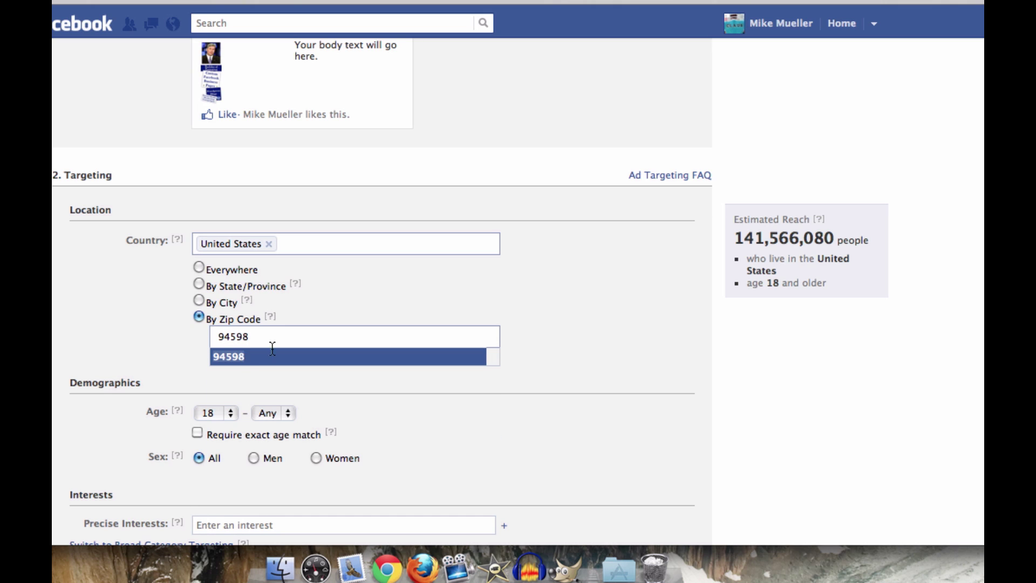
left_click(247, 358)
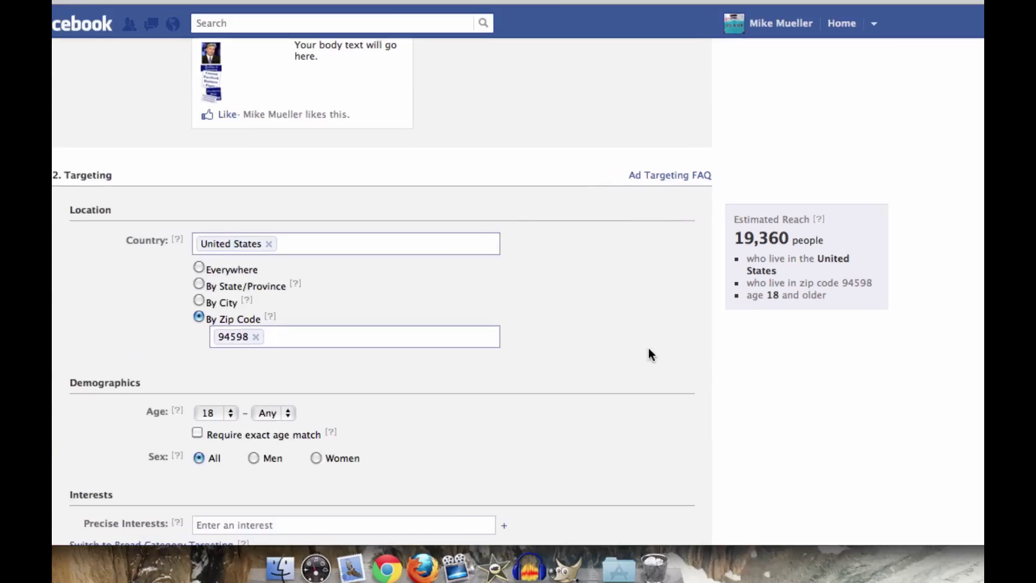
Step: Set the audience age range to 35 through 45, narrowing reach to 8,980 people
scroll(460, 378, "down", 1)
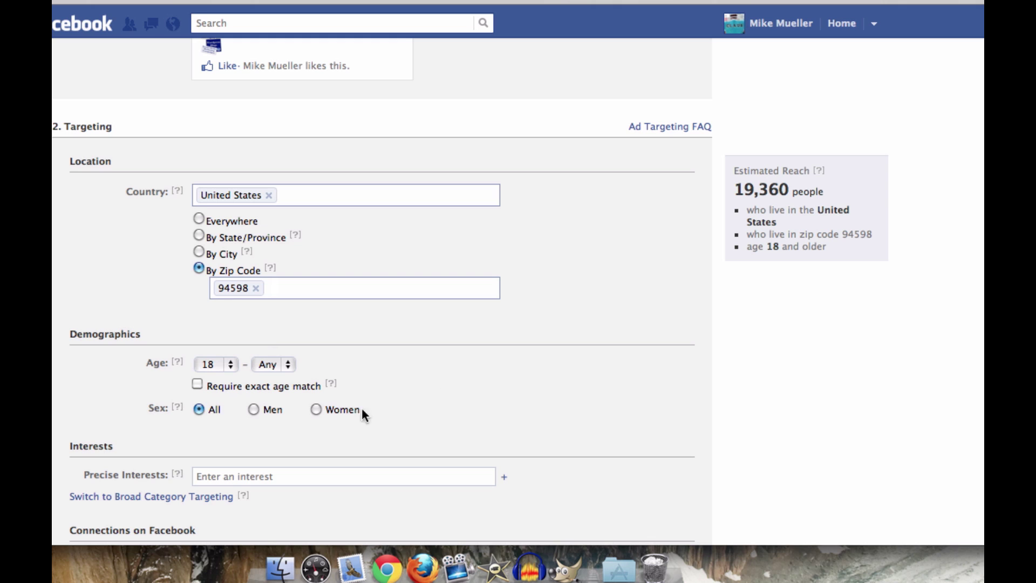
left_click(232, 365)
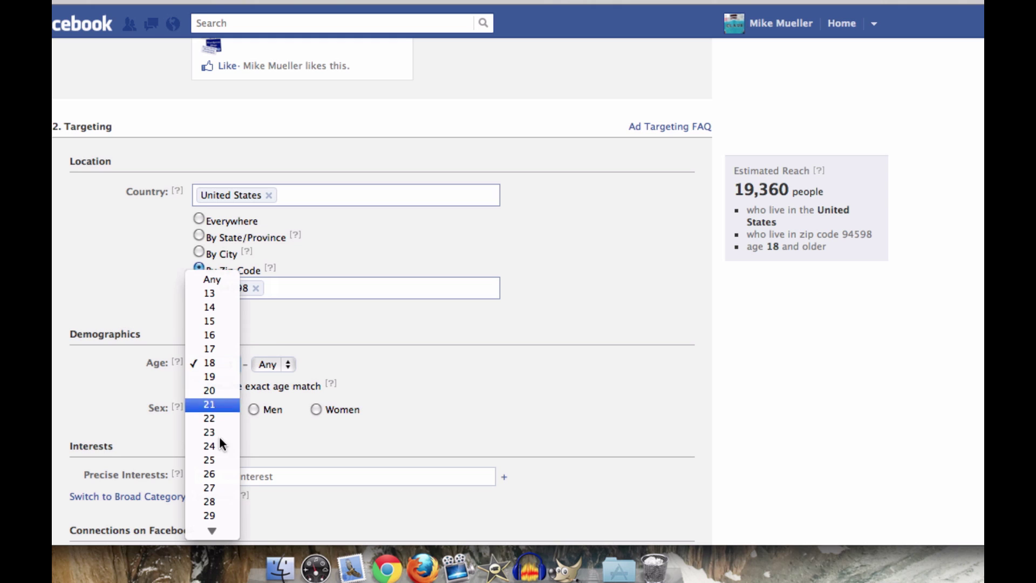
scroll(220, 499, "down", 2)
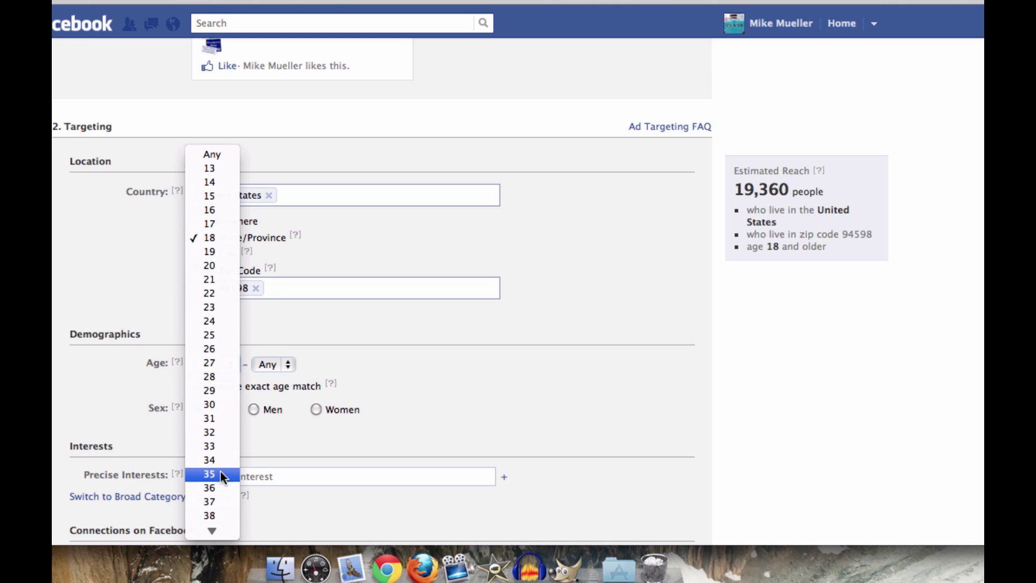
left_click(219, 473)
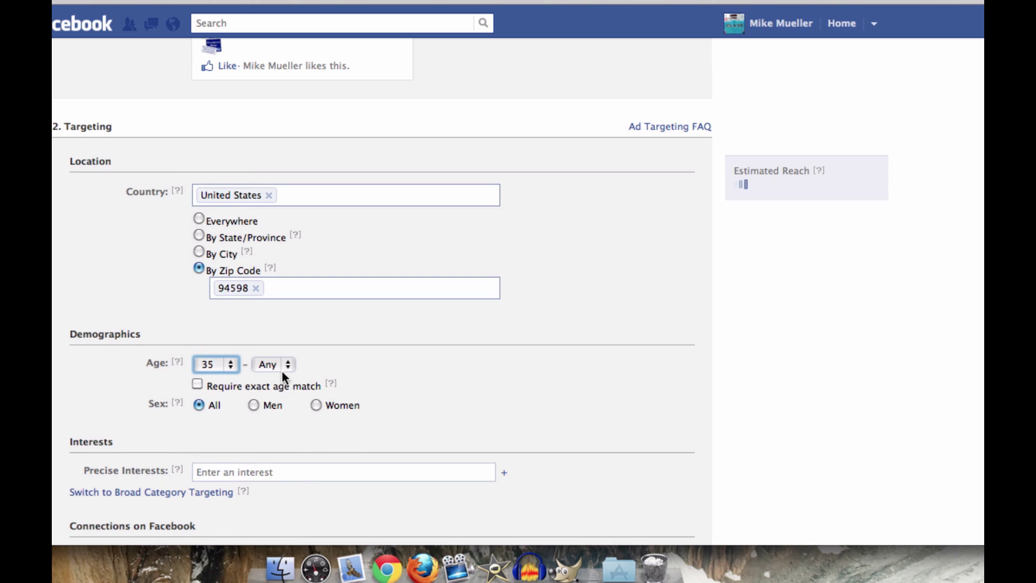
left_click(281, 364)
scroll(266, 501, "down", 5)
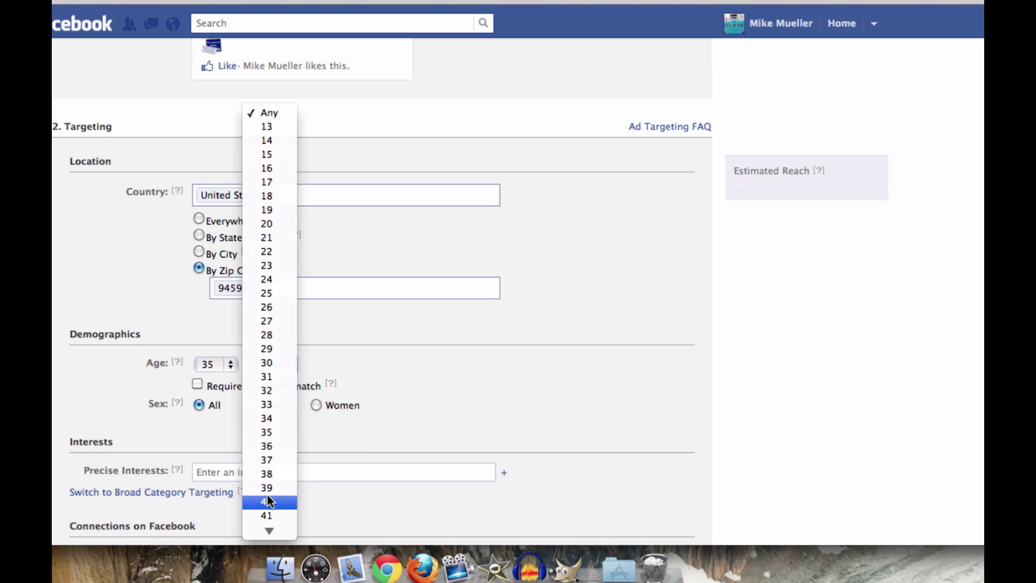
scroll(272, 503, "down", 3)
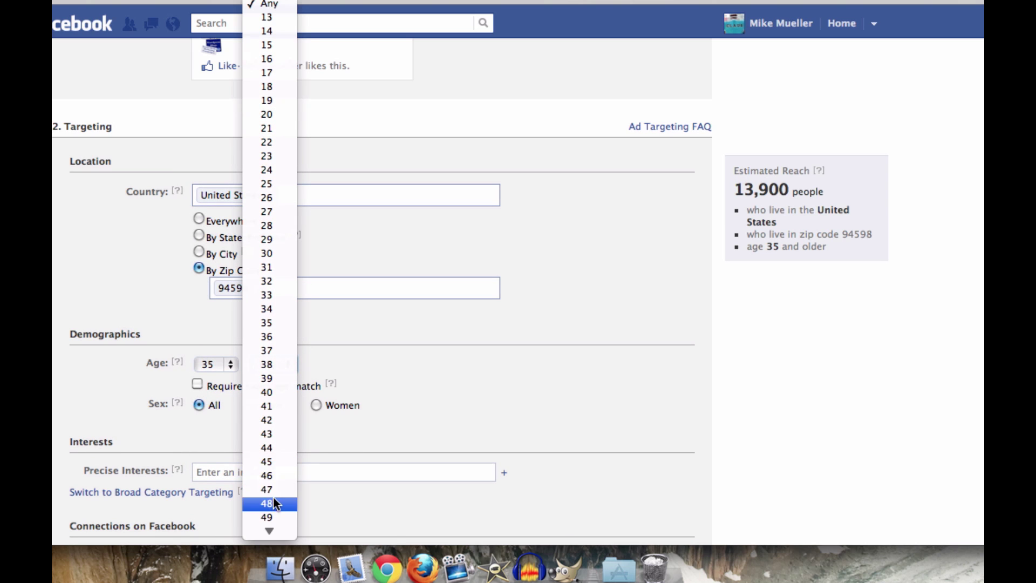
left_click(271, 465)
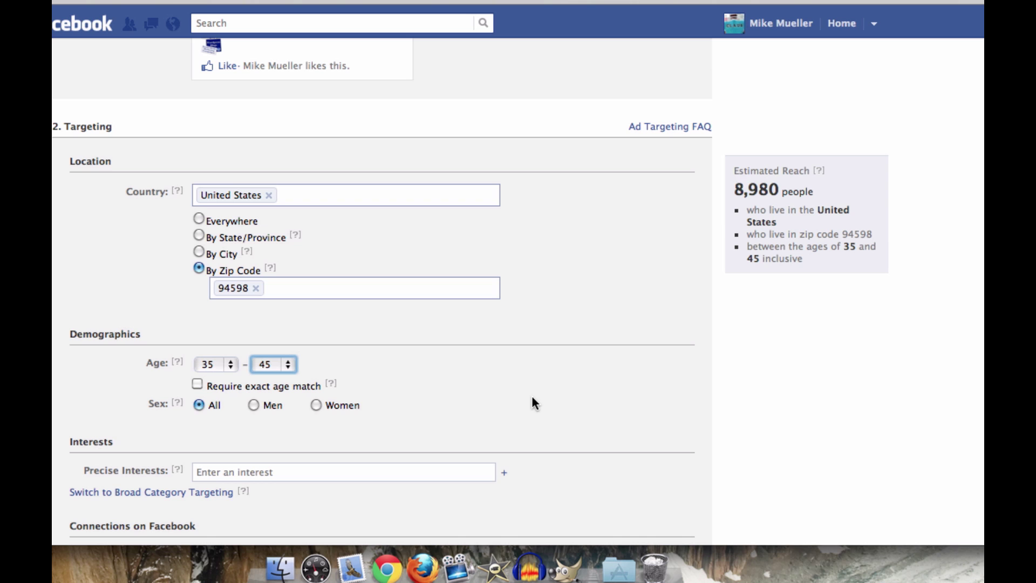
scroll(394, 393, "down", 5)
left_click(255, 317)
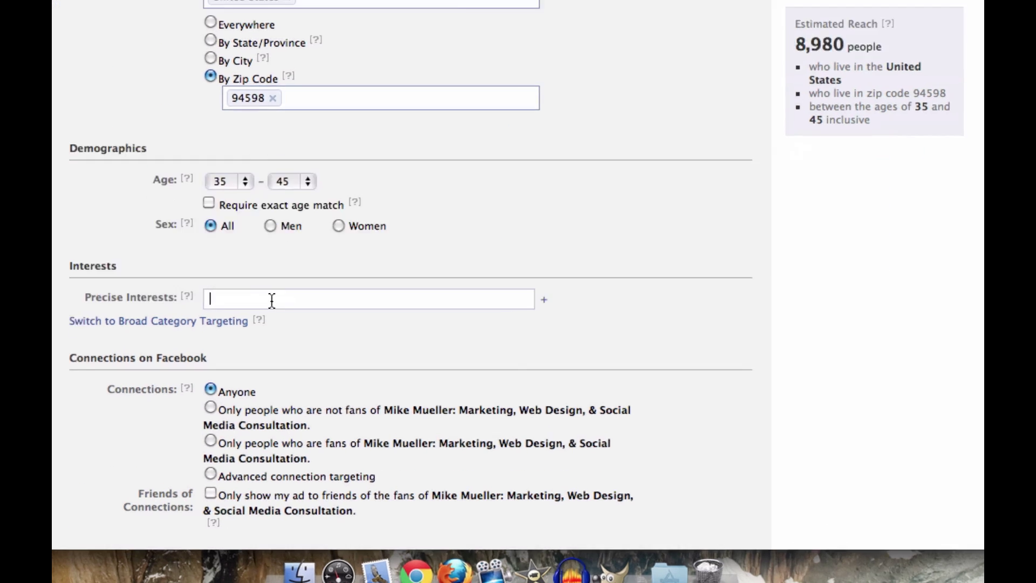
type("bic")
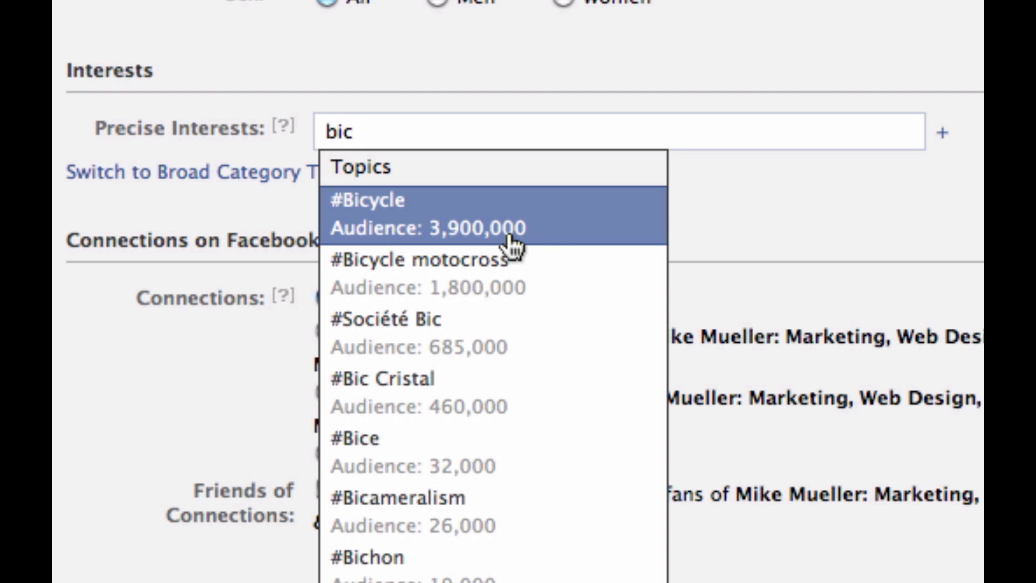
left_click(736, 204)
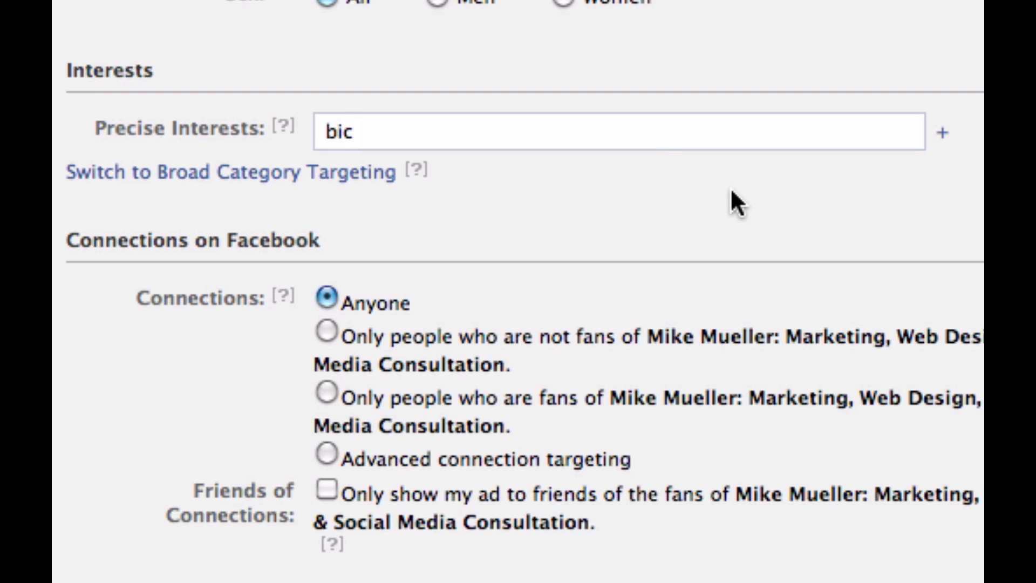
left_click(373, 126)
key("BackSpace")
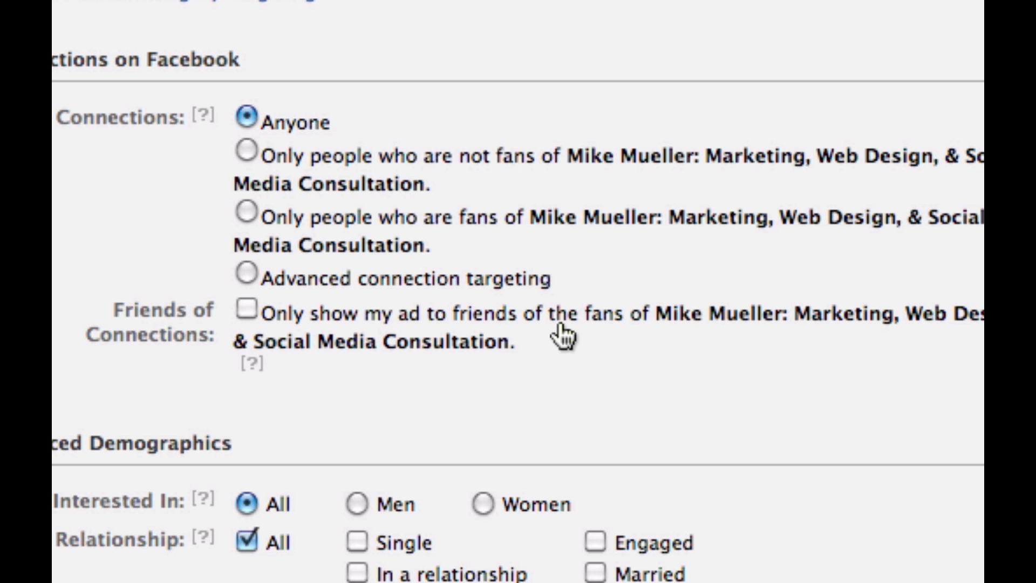
scroll(378, 529, "down", 5)
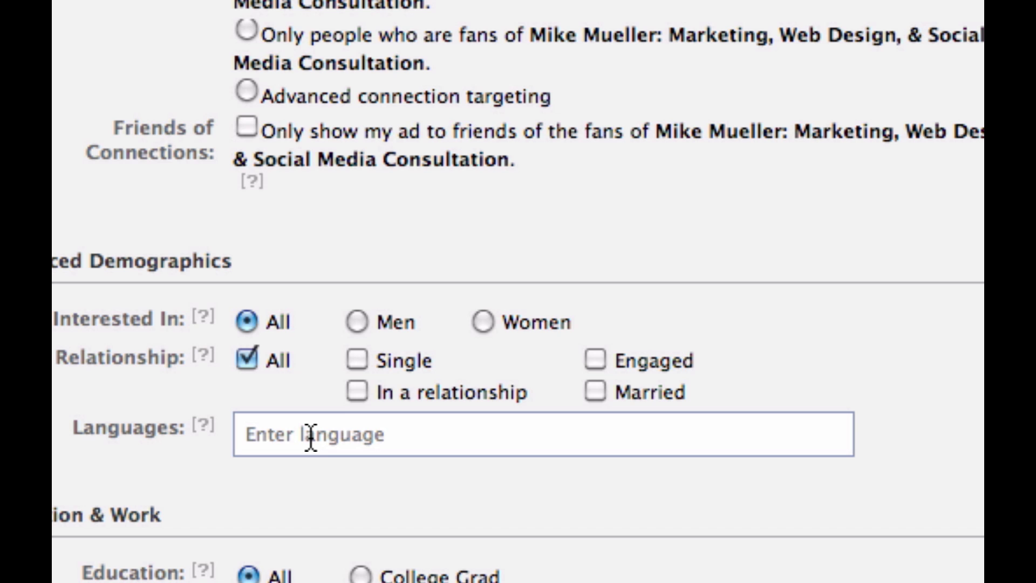
scroll(311, 437, "down", 3)
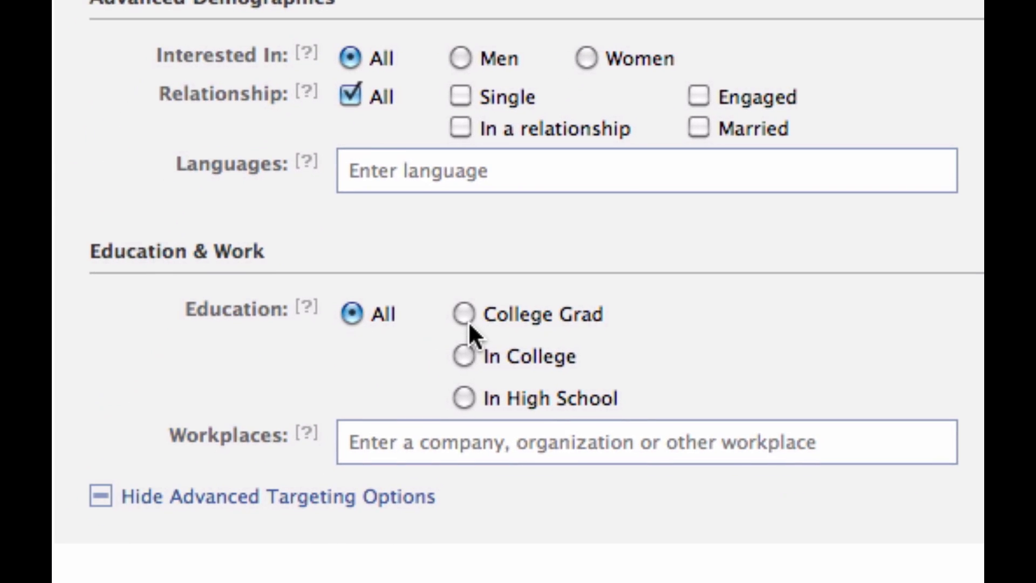
scroll(467, 323, "down", 1)
scroll(717, 294, "down", 5)
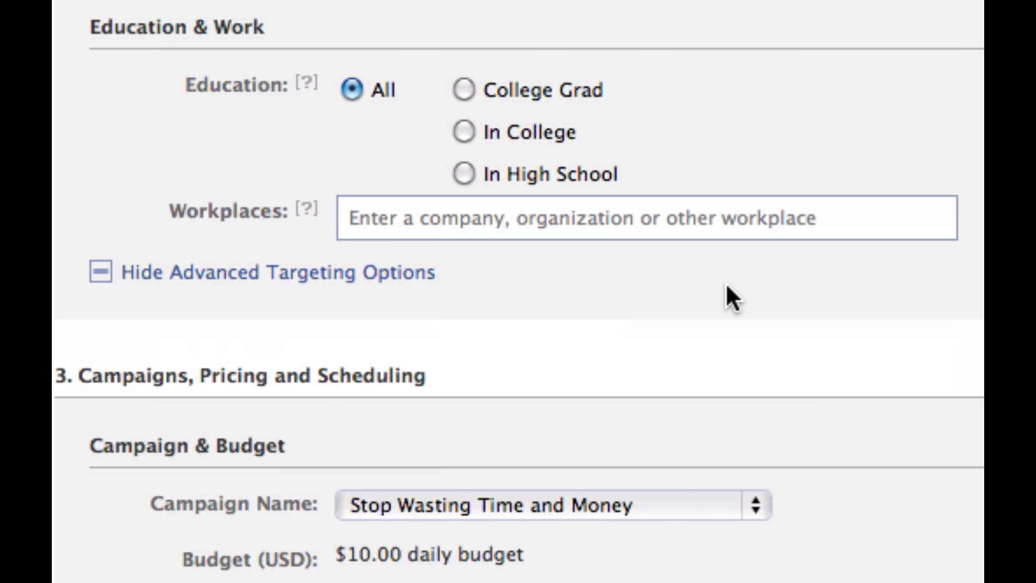
Step: In Pricing, replace the 1.36 USD Max Bid with .67
scroll(726, 286, "down", 8)
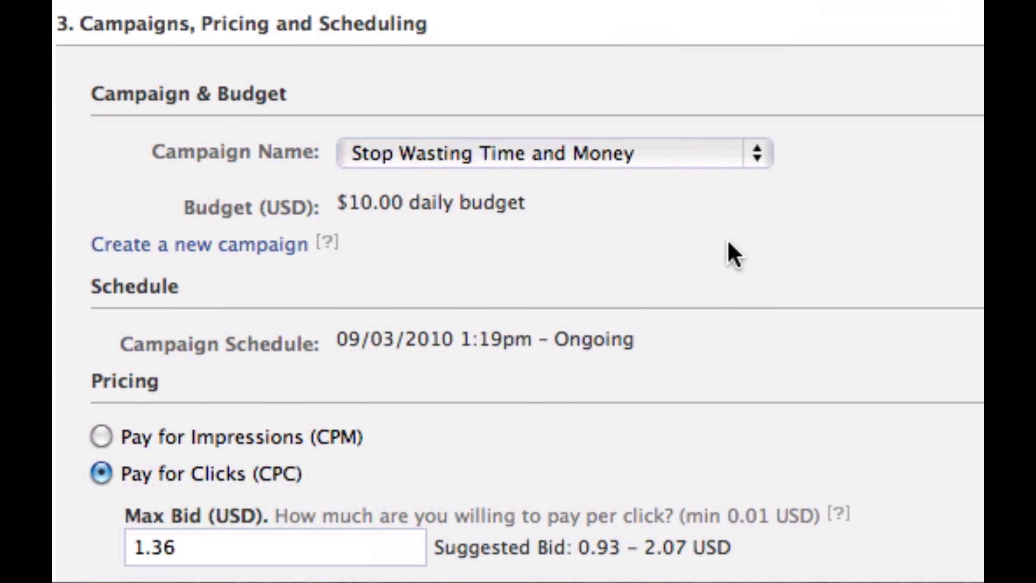
scroll(727, 253, "down", 10)
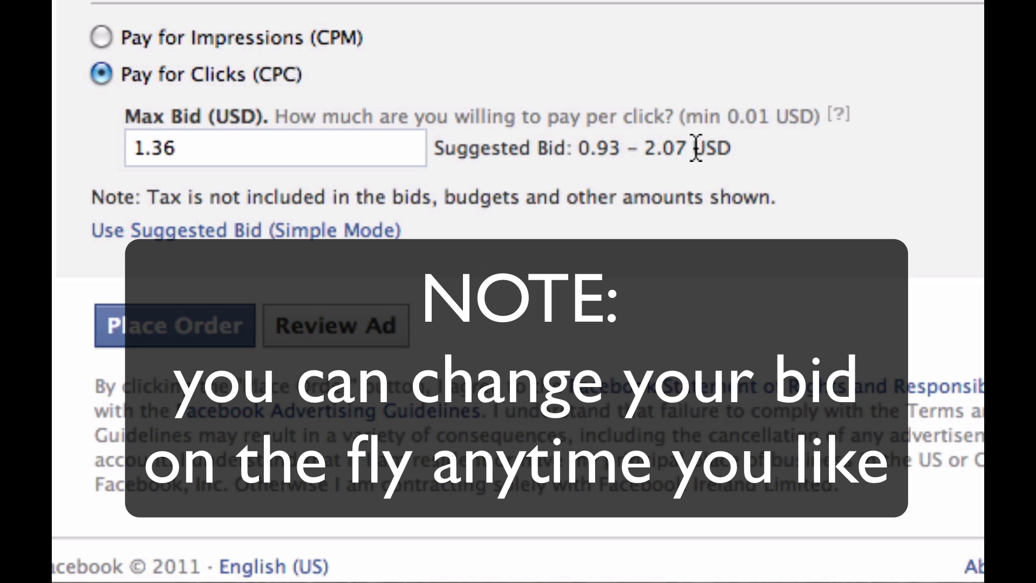
double_click(169, 148)
type(".67")
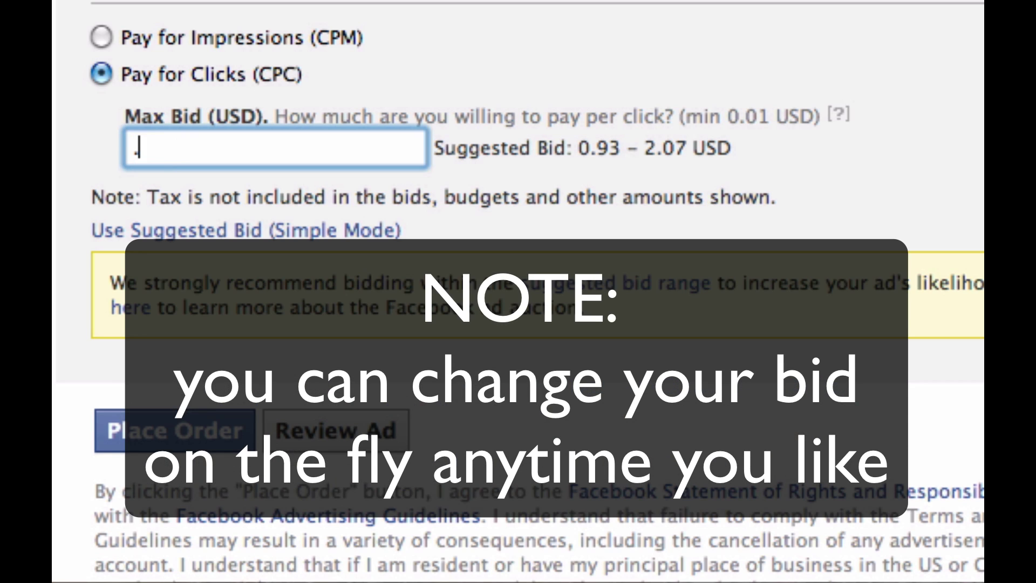